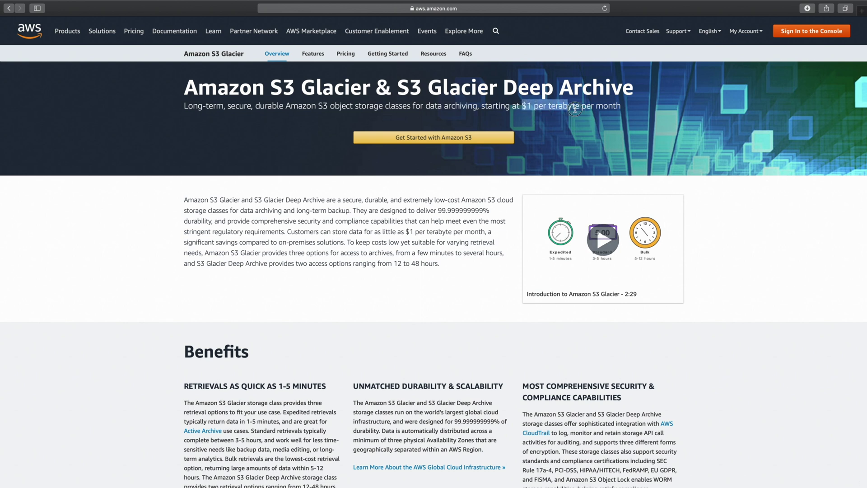
- Highlight the "$1 per terabyte per month" claim in the S3 Glacier page subtitle
{"action": "left_click_drag", "start_coordinate": [576, 109], "coordinate": [648, 105]}
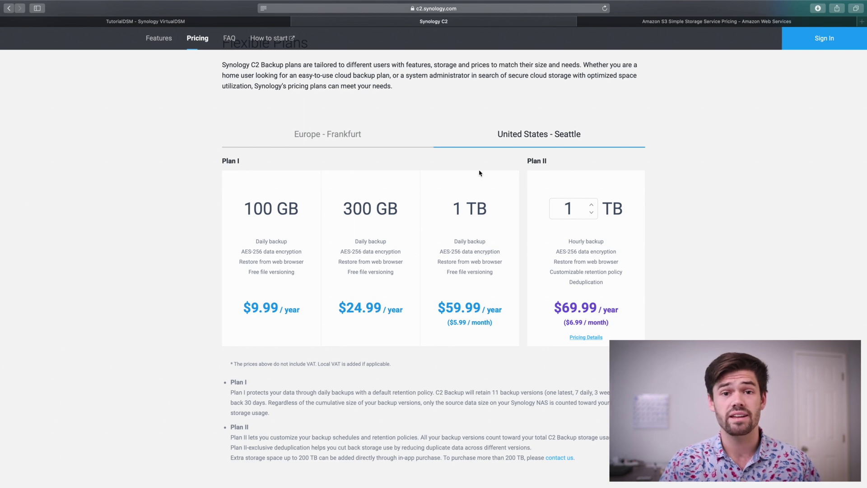
- Switch over to the Amazon S3 pricing page
{"action": "left_click", "coordinate": [685, 21]}
- Highlight the S3 Glacier $0.004 per GB rows in the storage pricing table, then open Package Center
{"action": "scroll", "coordinate": [419, 215], "scroll_direction": "down", "scroll_amount": 7}
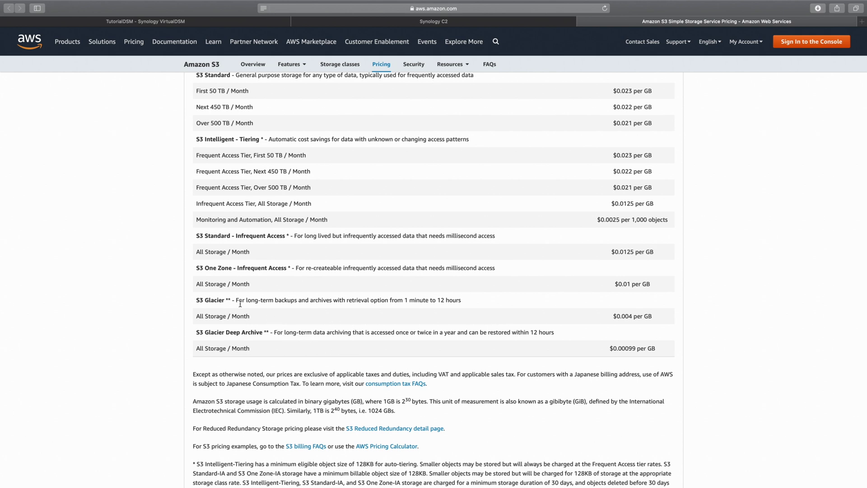
{"action": "left_click_drag", "start_coordinate": [196, 300], "coordinate": [484, 288]}
{"action": "left_click", "coordinate": [484, 295]}
{"action": "triple_click", "coordinate": [484, 294]}
{"action": "left_click", "coordinate": [481, 295]}
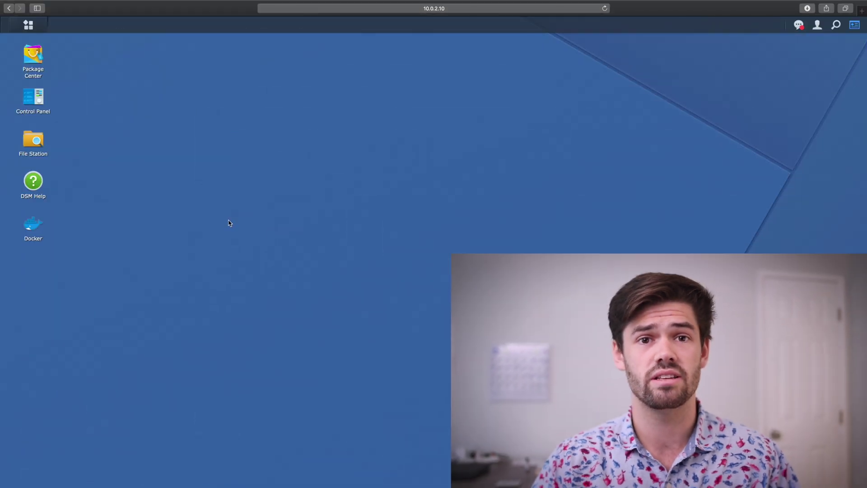
{"action": "left_click", "coordinate": [37, 56]}
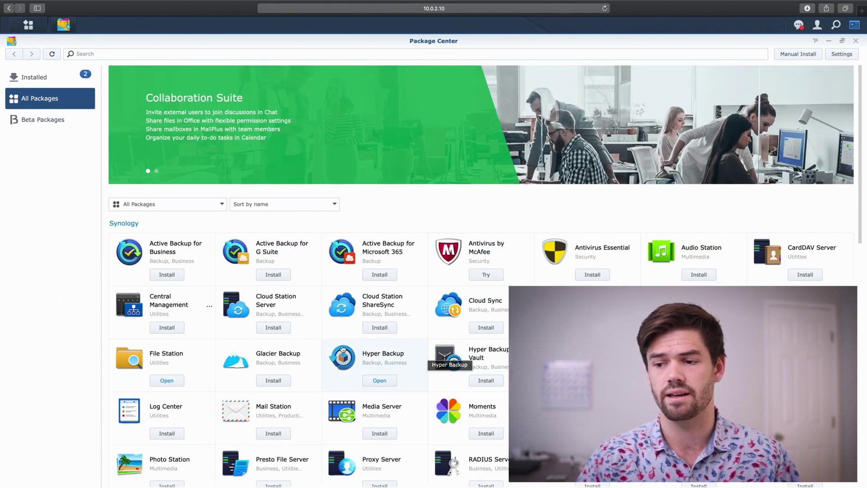
- Launch Hyper Backup from Package Center to bring up the Backup Wizard
{"action": "left_click", "coordinate": [387, 383]}
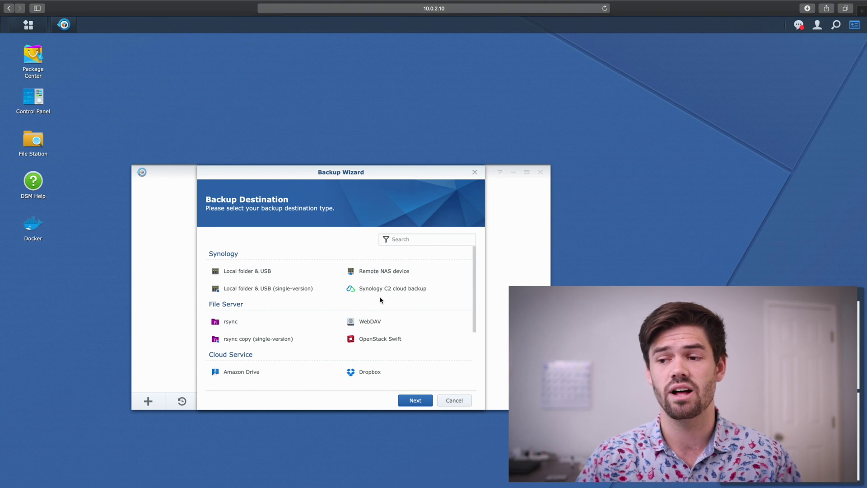
- Choose Synology C2 as the backup destination and sign in with the saved account details
{"action": "left_click", "coordinate": [416, 297]}
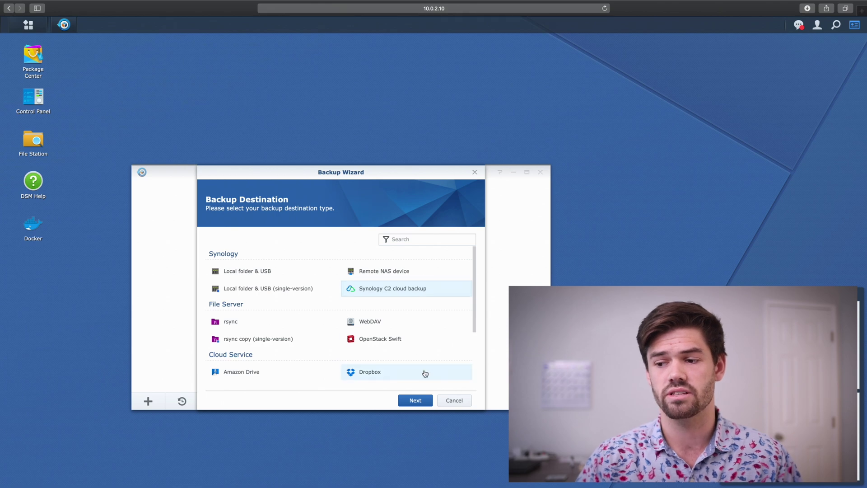
{"action": "left_click", "coordinate": [416, 400]}
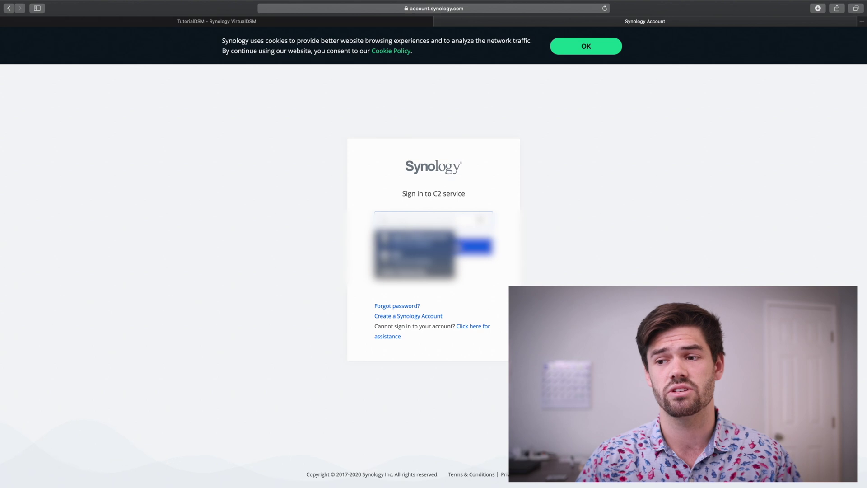
{"action": "left_click", "coordinate": [413, 239]}
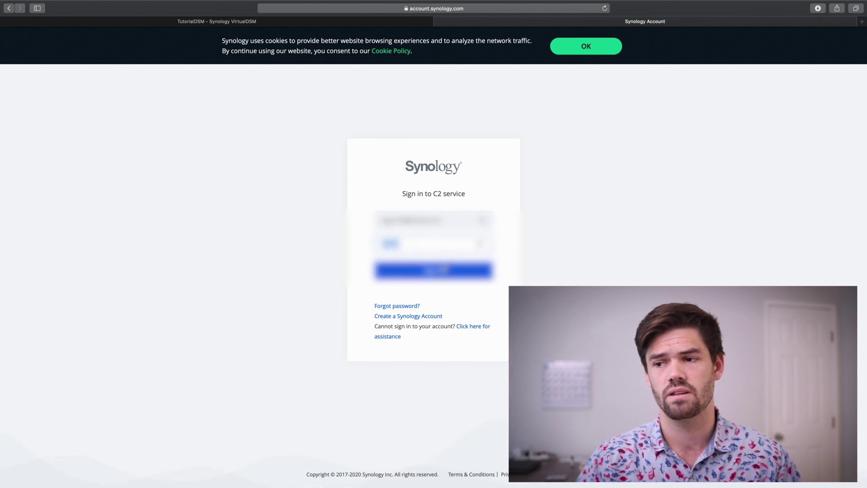
{"action": "left_click", "coordinate": [434, 269]}
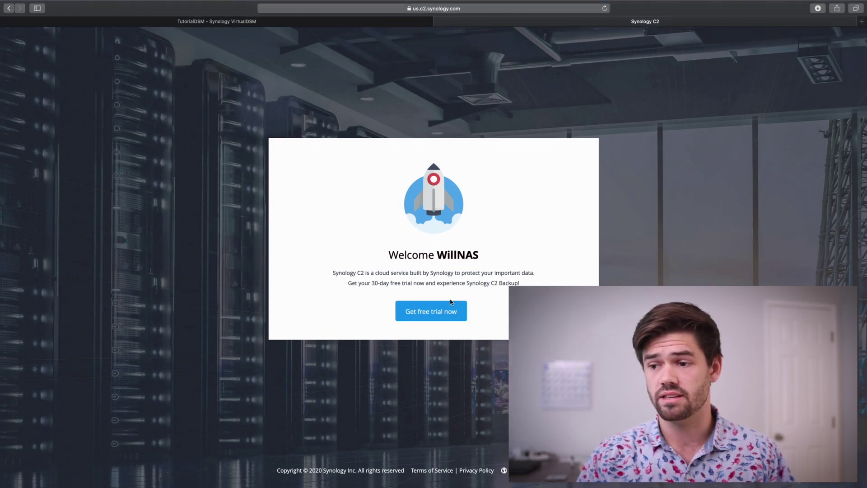
- Confirm the C2 plan and tick the general shared folder under Volume 1
{"action": "left_click", "coordinate": [441, 317]}
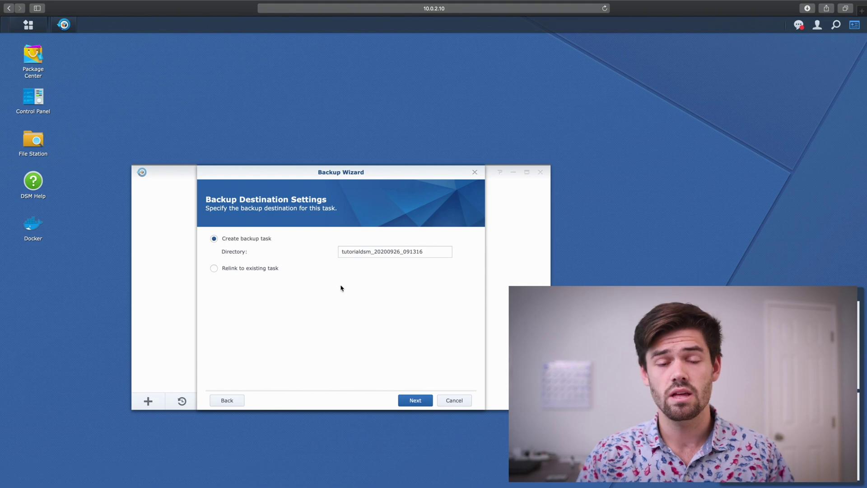
{"action": "left_click", "coordinate": [408, 400]}
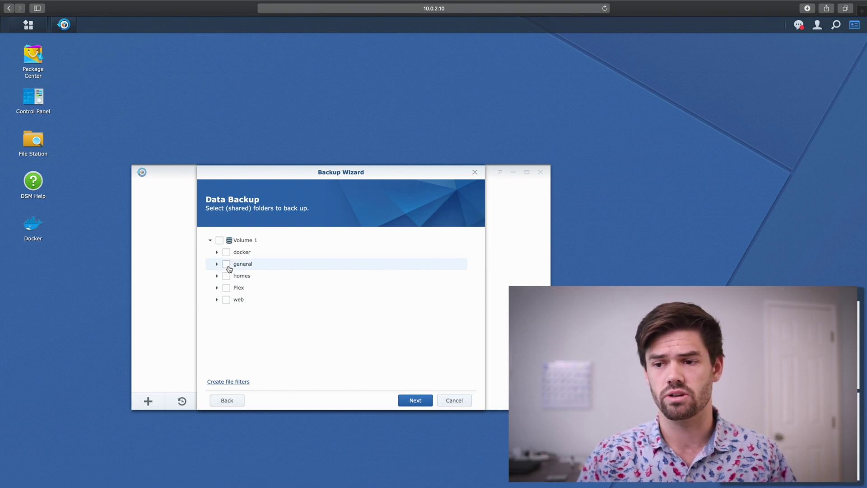
{"action": "left_click", "coordinate": [226, 265]}
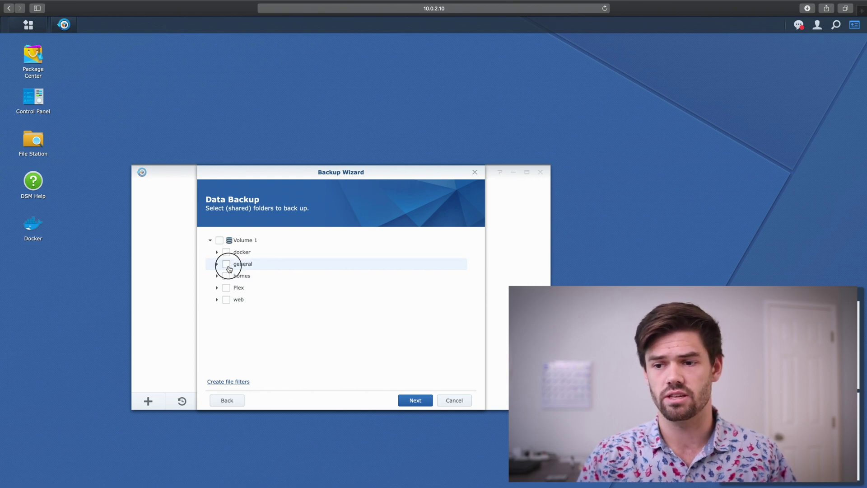
- Move to Application Backup and review the seven applications without selecting any
{"action": "left_click", "coordinate": [418, 400]}
{"action": "scroll", "coordinate": [256, 289], "scroll_direction": "down", "scroll_amount": 3}
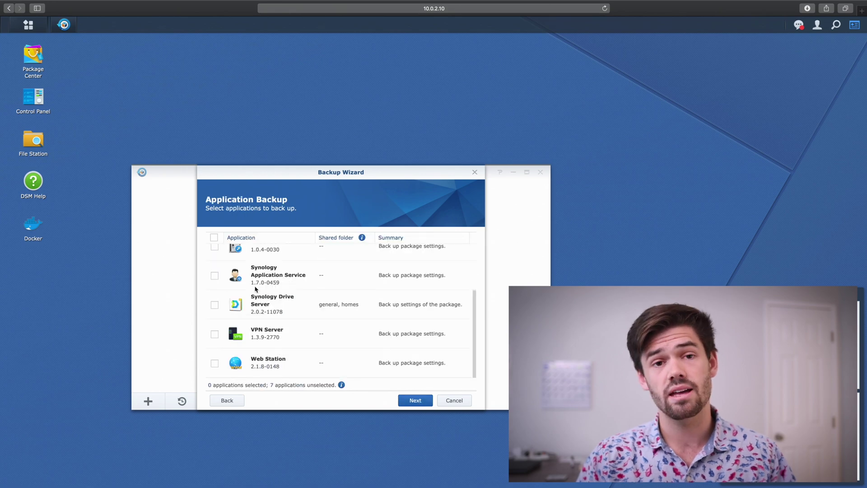
{"action": "scroll", "coordinate": [255, 289], "scroll_direction": "up", "scroll_amount": 3}
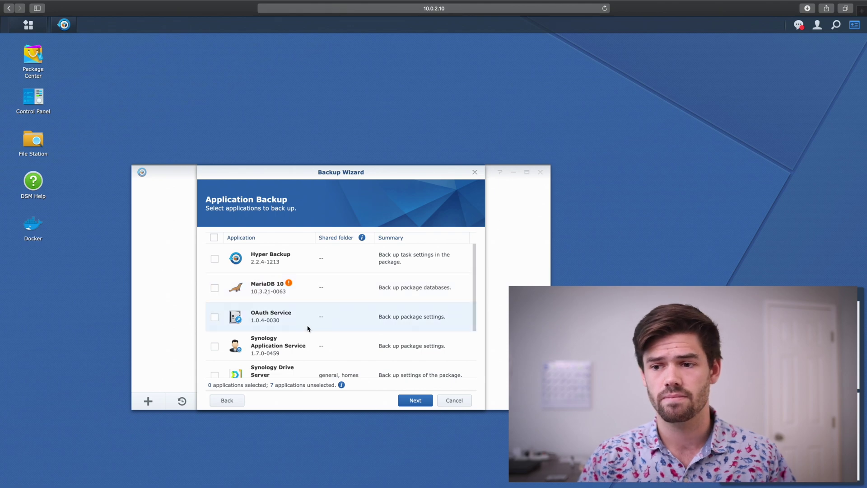
- Skip application backup, enable client-side encryption with a confirmed password, and apply the settings
{"action": "left_click", "coordinate": [422, 395]}
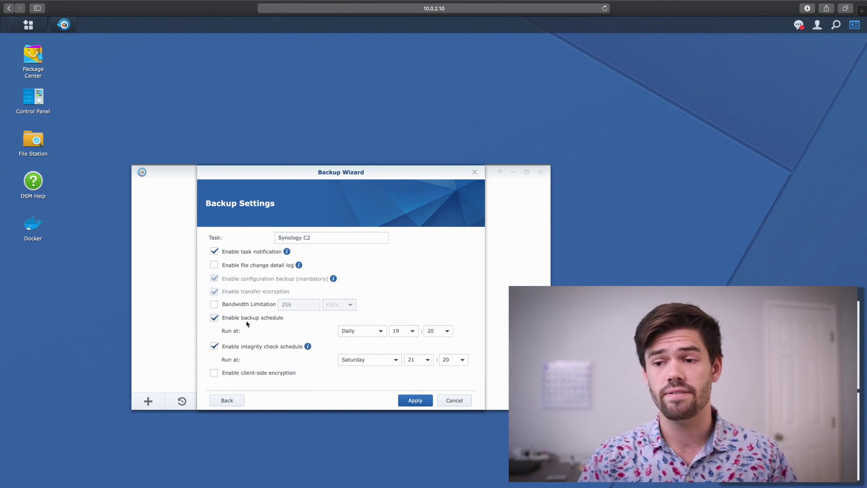
{"action": "left_click", "coordinate": [244, 374]}
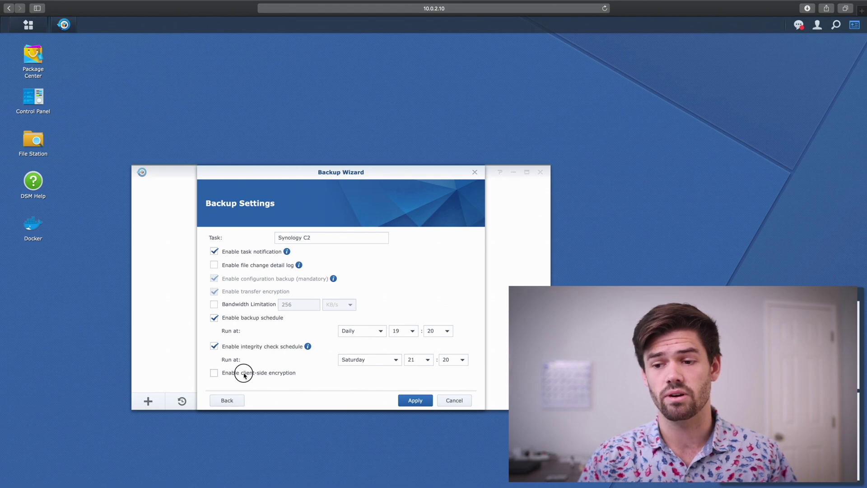
{"action": "left_click", "coordinate": [361, 362]}
{"action": "type", "text": "***"}
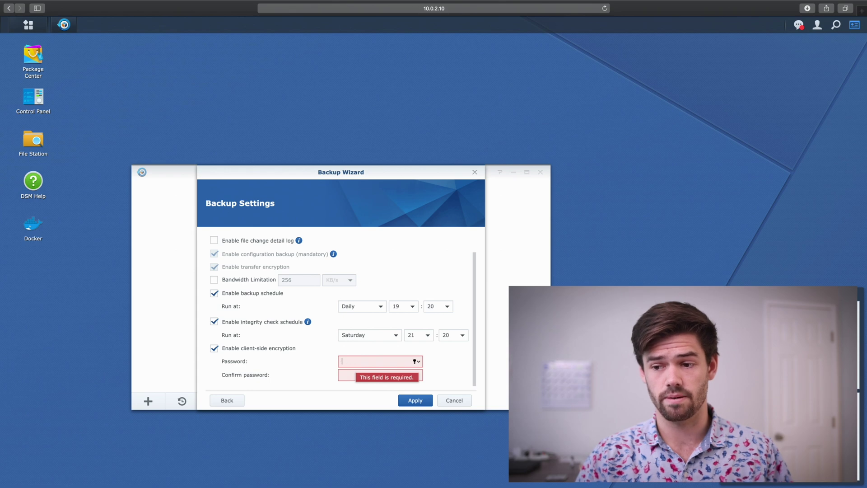
{"action": "type", "text": "*******"}
{"action": "key", "text": "Tab"}
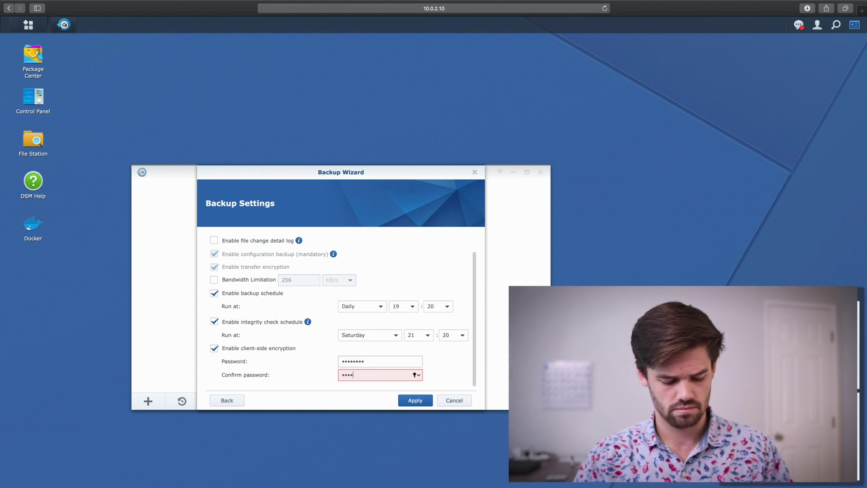
{"action": "scroll", "coordinate": [294, 338], "scroll_direction": "up", "scroll_amount": 2}
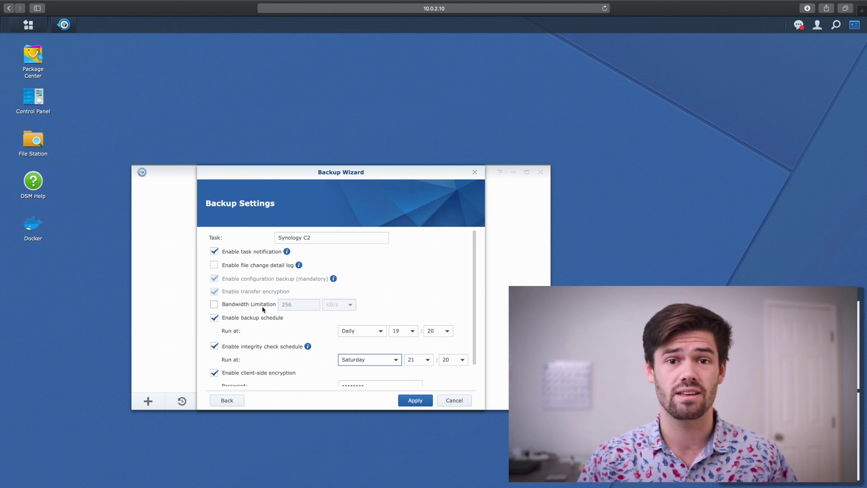
{"action": "scroll", "coordinate": [263, 310], "scroll_direction": "down", "scroll_amount": 1}
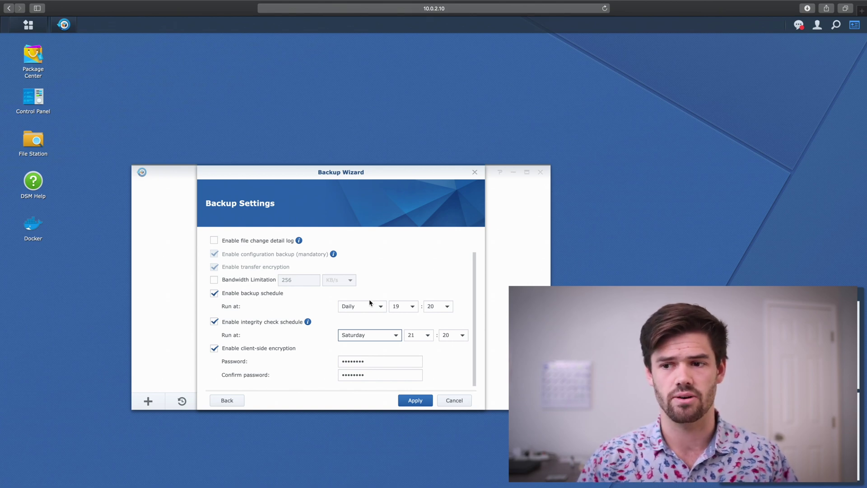
{"action": "left_click", "coordinate": [415, 401]}
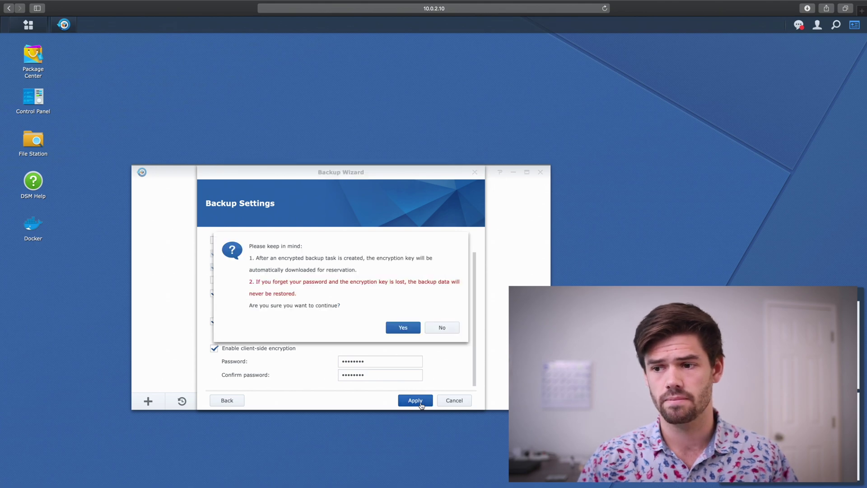
- Accept the encryption key warning, run the first backup immediately, then open the C2 portal
{"action": "left_click", "coordinate": [403, 327]}
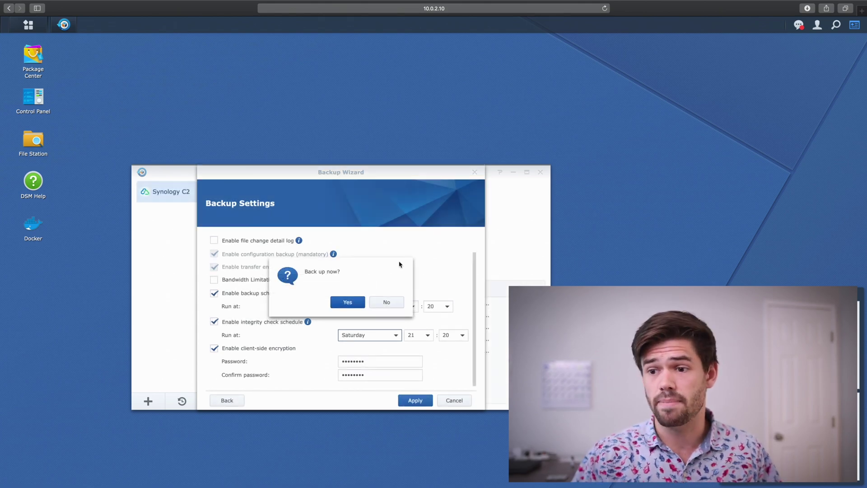
{"action": "left_click", "coordinate": [353, 302]}
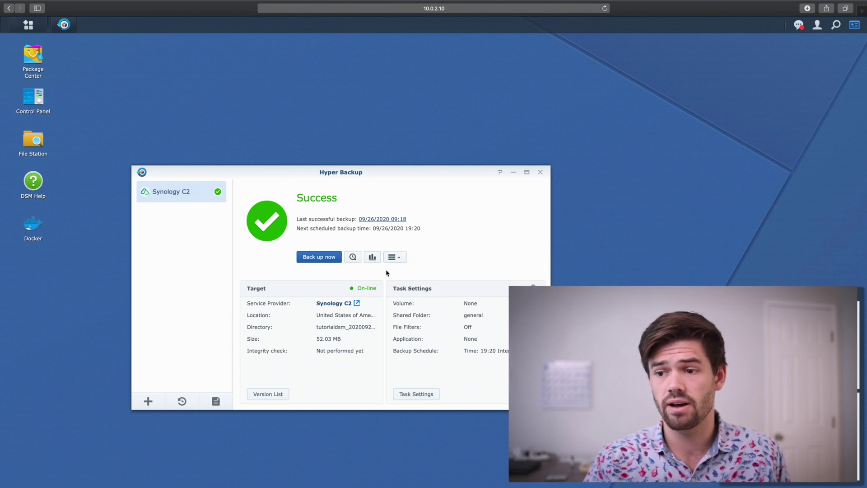
{"action": "left_click", "coordinate": [345, 307]}
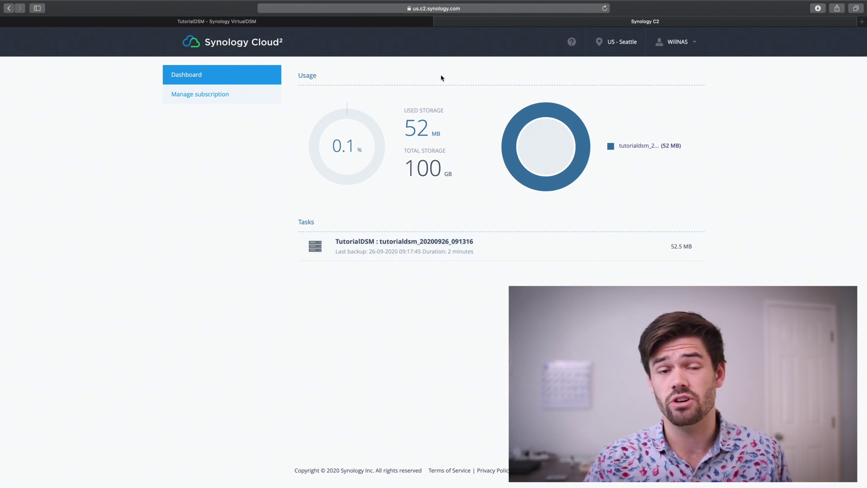
- Open the Browse view for the Hyper Backup task on the C2 dashboard
{"action": "mouse_move", "coordinate": [687, 253]}
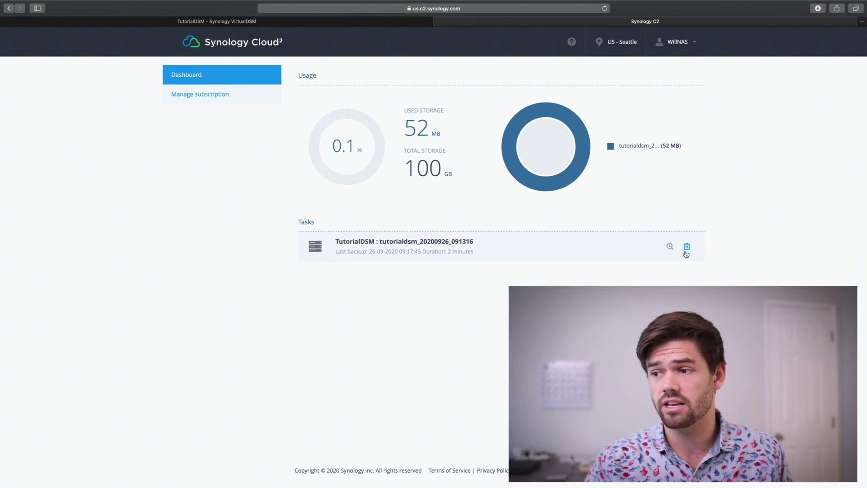
{"action": "left_click", "coordinate": [671, 247]}
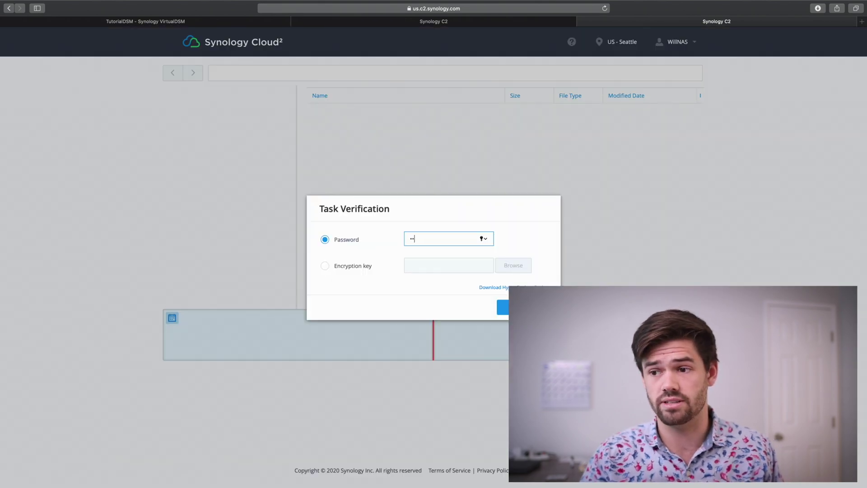
- Unlock the backup in Task Verification with the encryption password and browse its contents
{"action": "type", "text": "•••"}
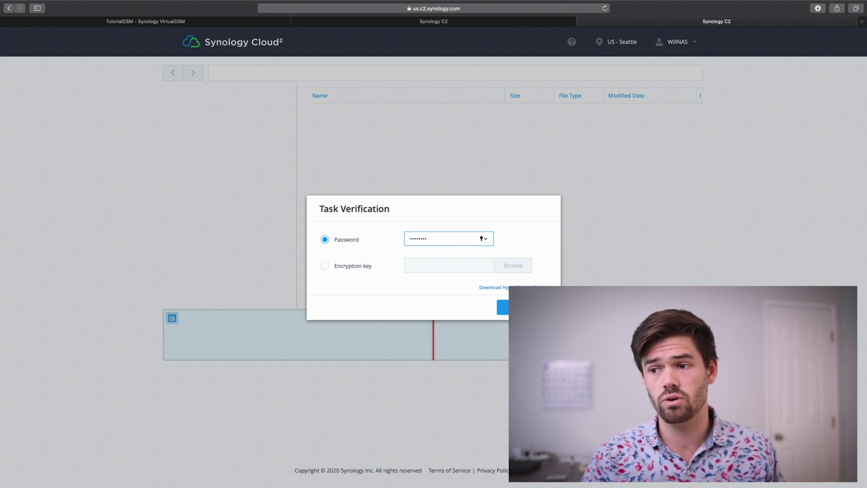
{"action": "type", "text": "•••"}
{"action": "key", "text": "Return"}
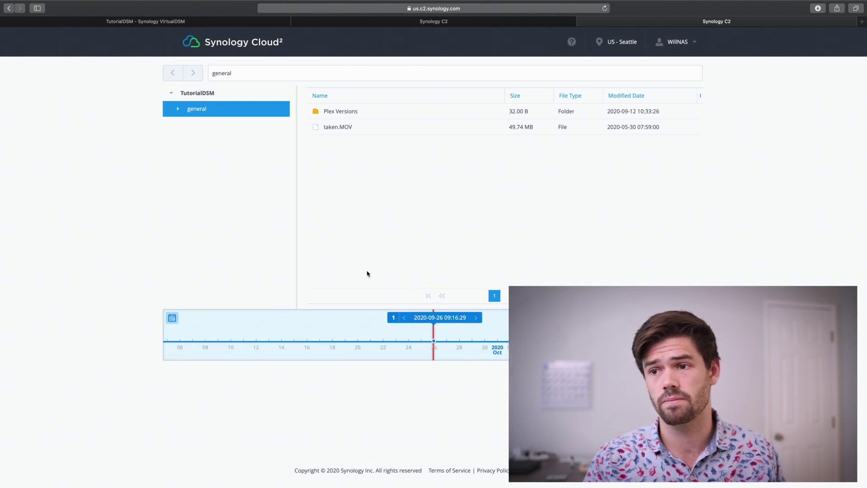
{"action": "mouse_move", "coordinate": [360, 131]}
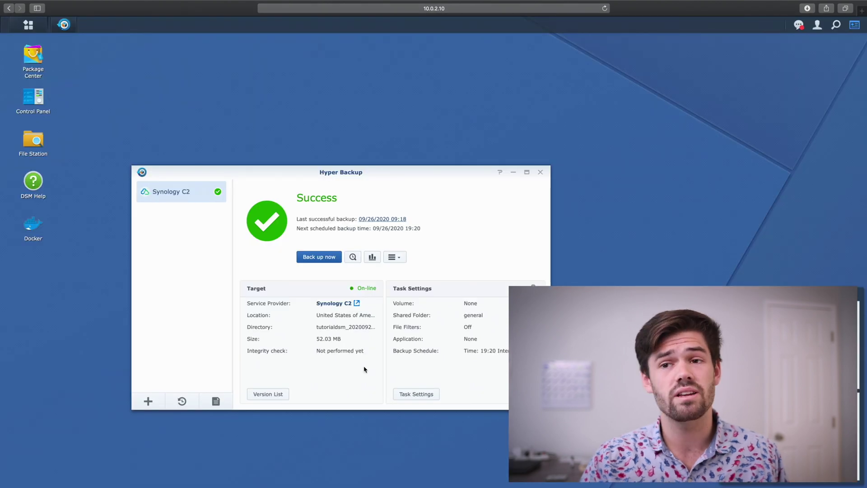
- Tick homes next to general in the C2 task's Folders settings, save, and confirm the follow-up prompt
{"action": "left_click", "coordinate": [431, 399]}
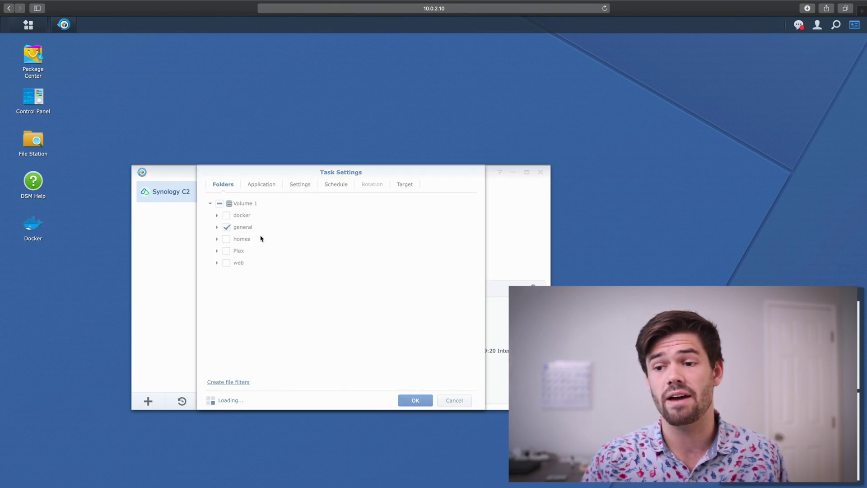
{"action": "left_click", "coordinate": [230, 240]}
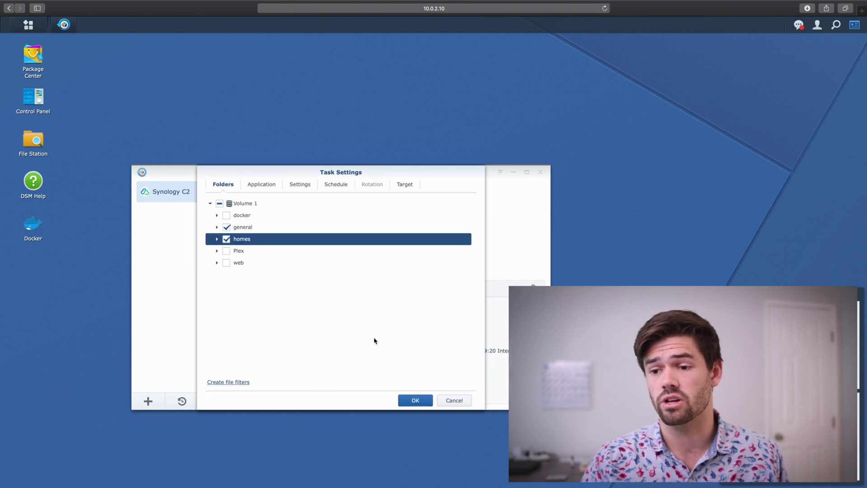
{"action": "left_click", "coordinate": [421, 400]}
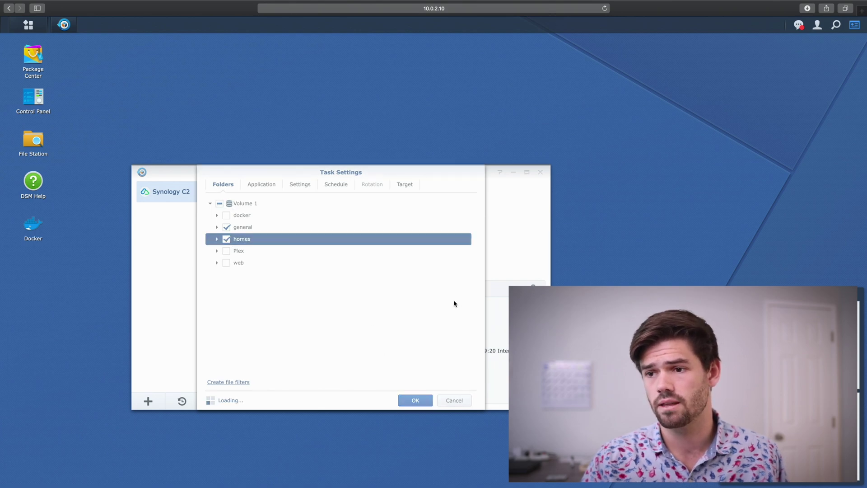
{"action": "left_click", "coordinate": [327, 257]}
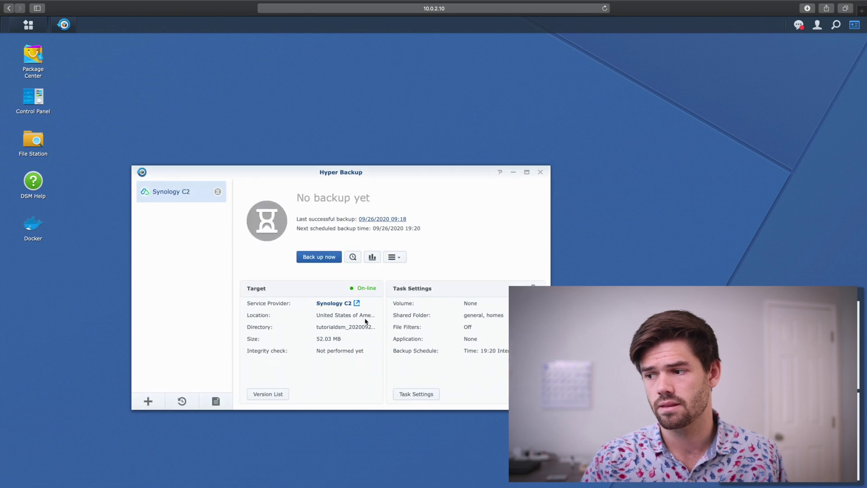